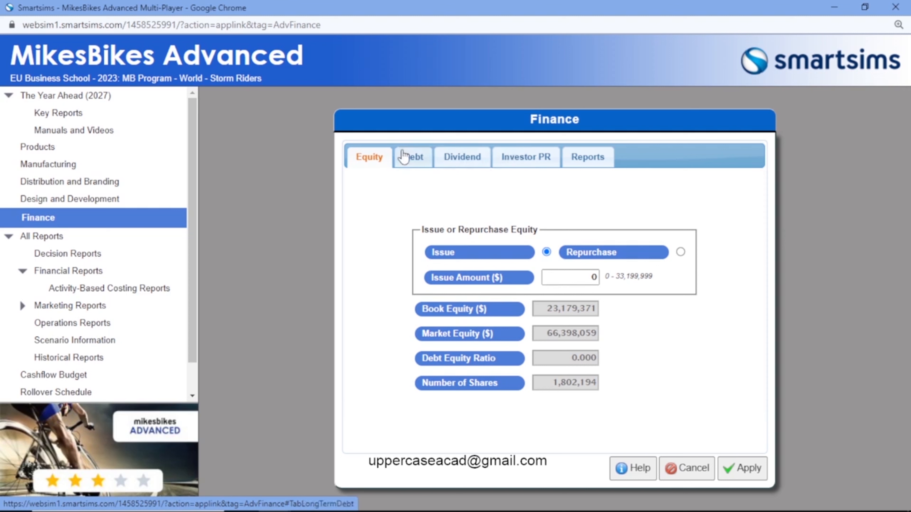
# Step: Review the firm's dividend, equity and long-term debt decision settings
pyautogui.click(455, 160)
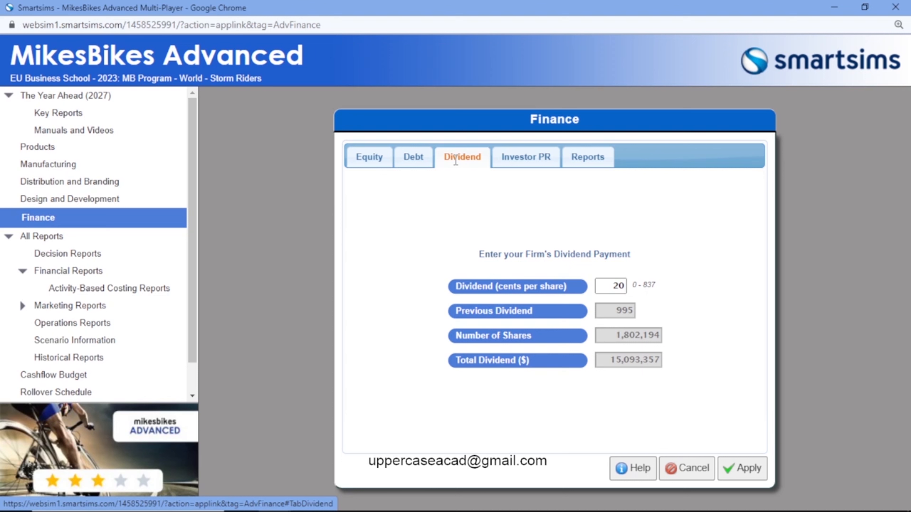
pyautogui.click(372, 164)
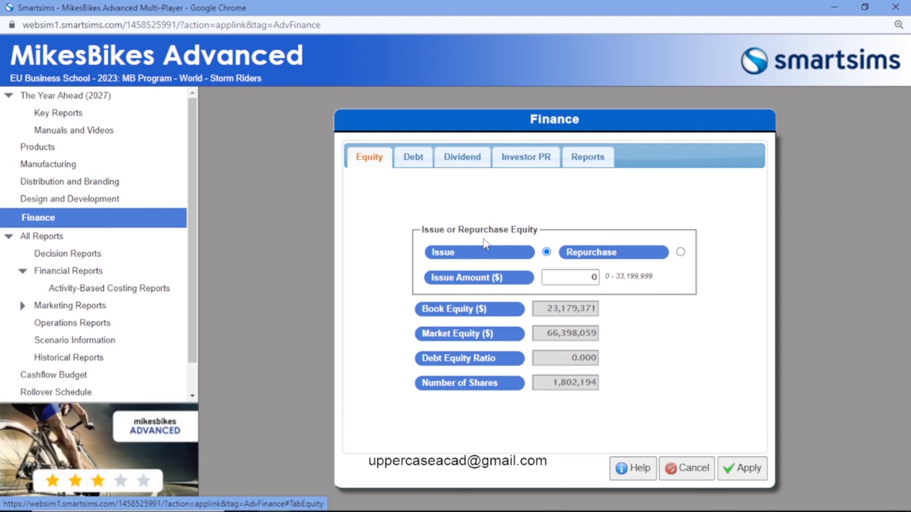
pyautogui.click(414, 161)
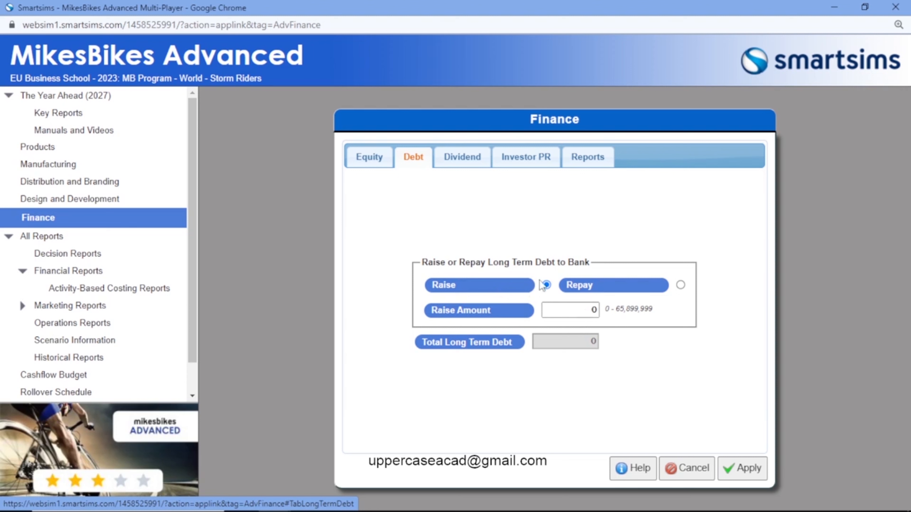
# Step: Set the equity issue amount to $1,000 and apply the decision
pyautogui.click(366, 163)
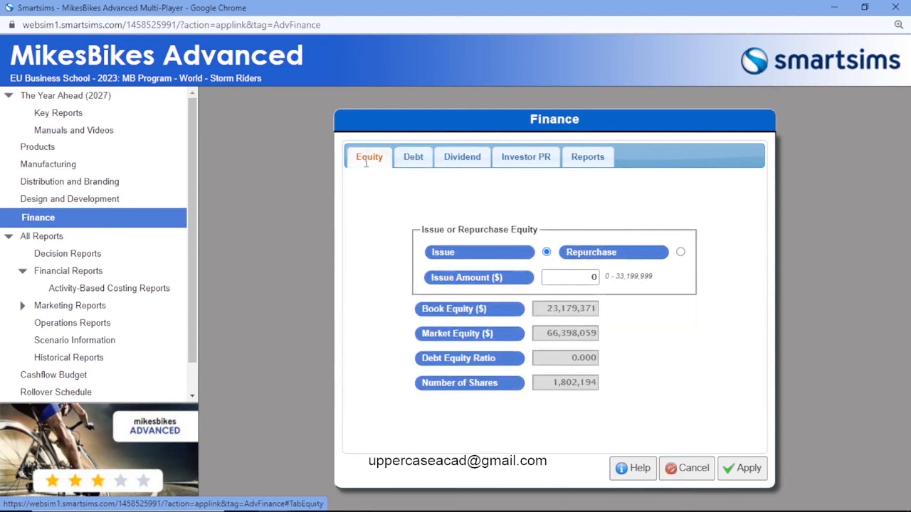
pyautogui.click(573, 277)
pyautogui.write('10')
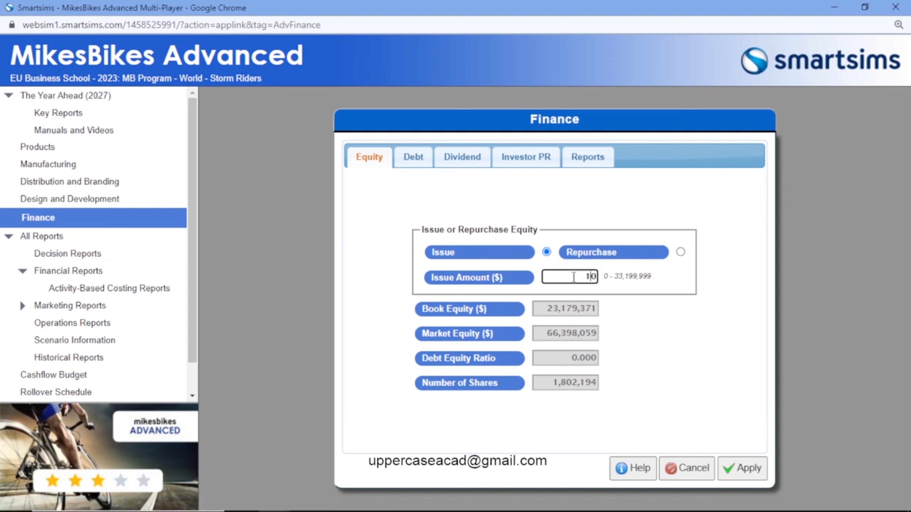
pyautogui.press('Left')
pyautogui.write('00')
pyautogui.click(735, 469)
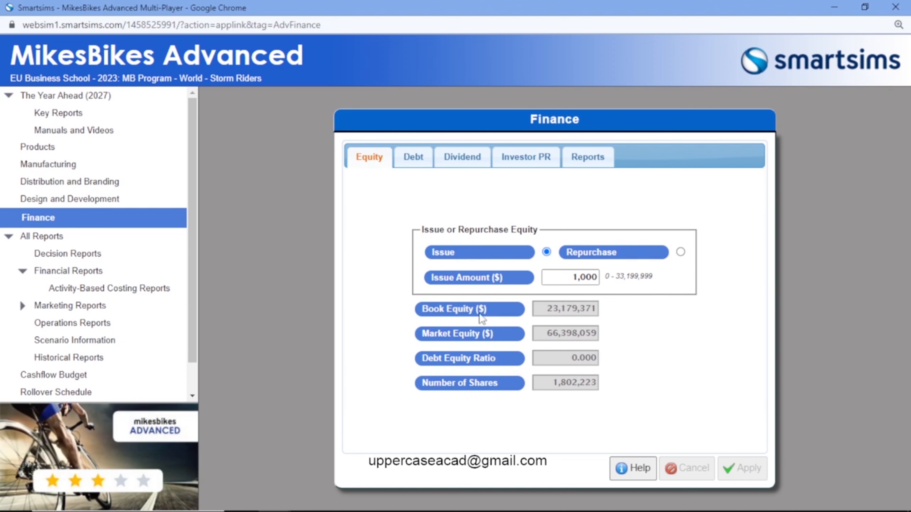
# Step: Set the long-term debt raise amount to 100,000 and apply the decision
pyautogui.click(407, 160)
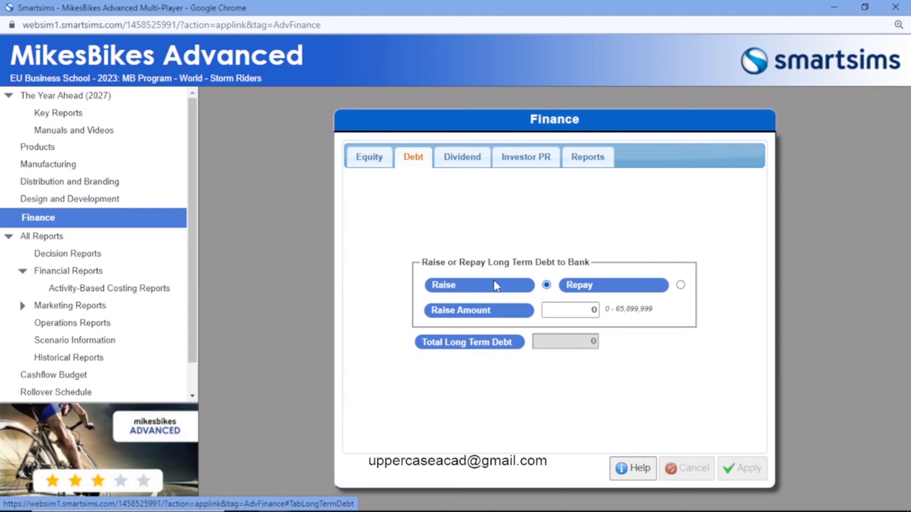
pyautogui.click(566, 311)
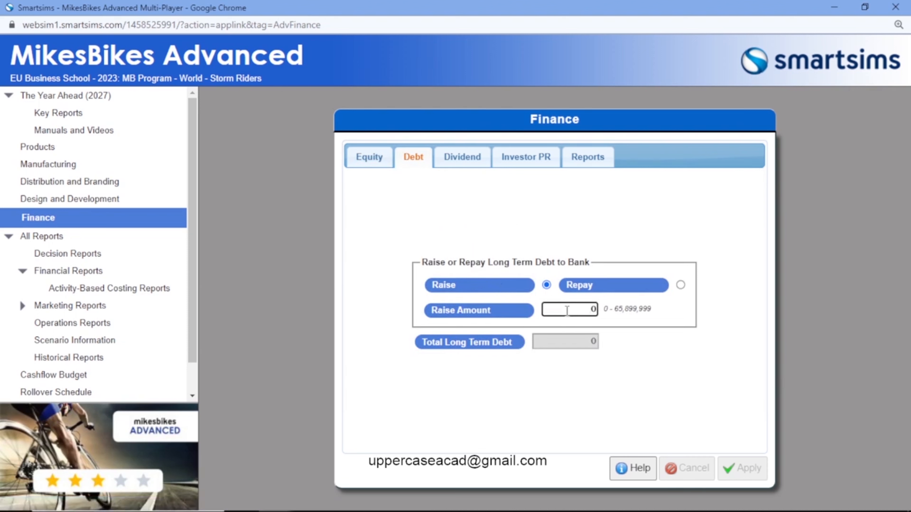
pyautogui.write('100000')
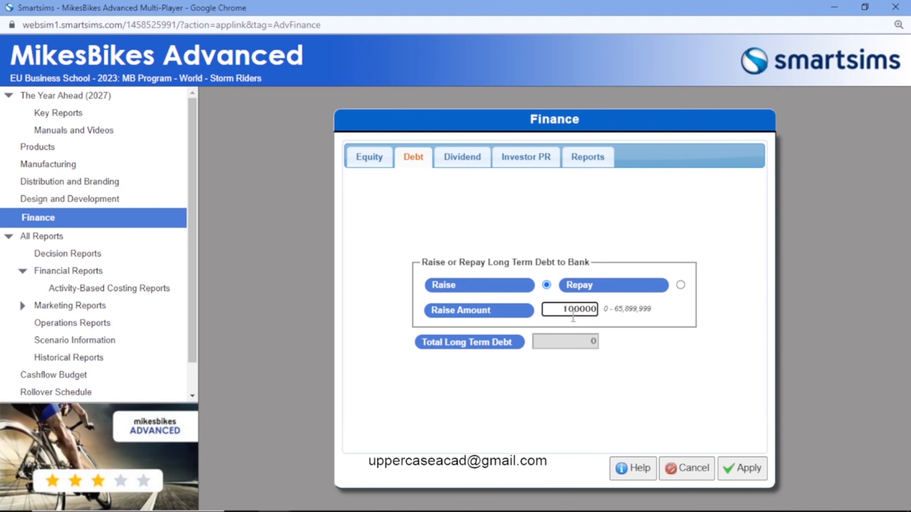
pyautogui.click(742, 467)
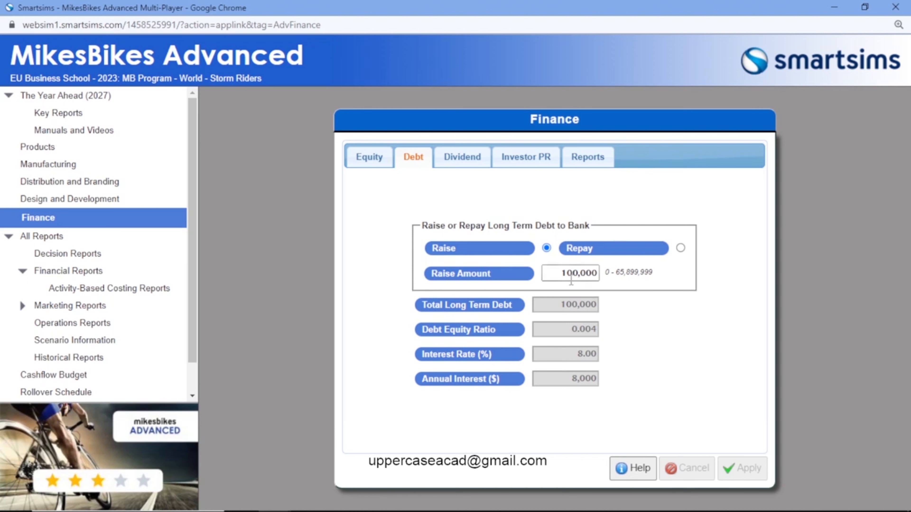
# Step: Set the long-term debt raise amount to 1,000,000 and apply the decision
pyautogui.click(567, 272)
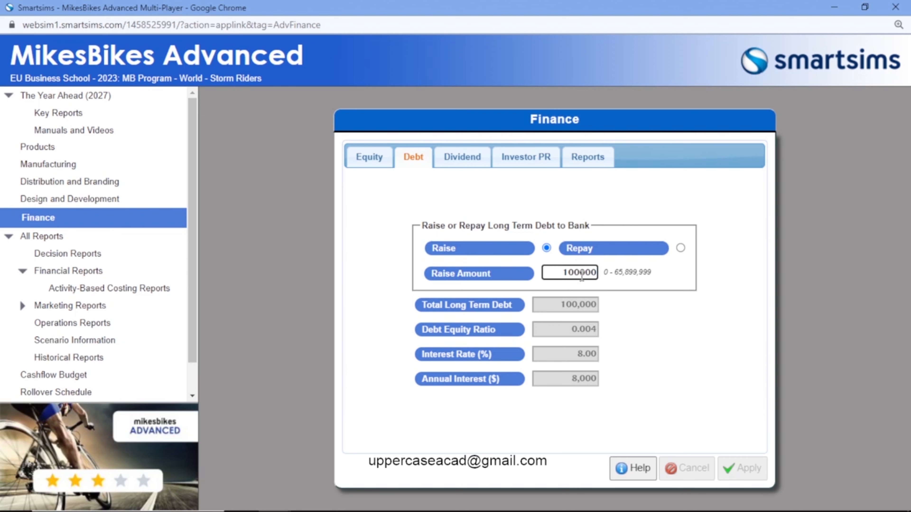
pyautogui.write('0')
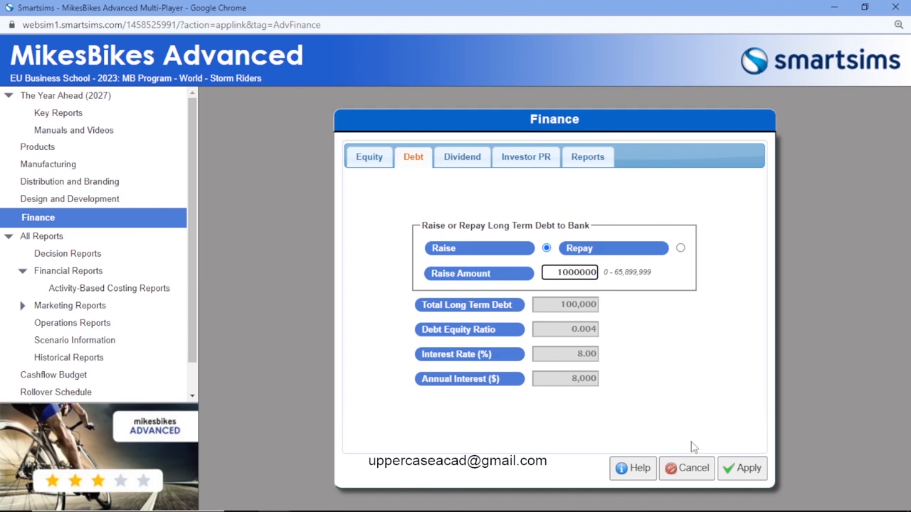
pyautogui.click(746, 468)
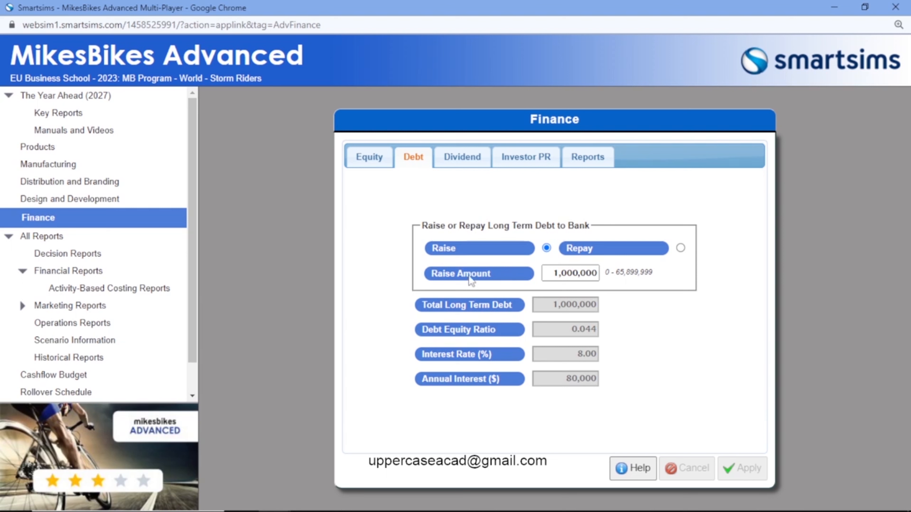
# Step: Switch the equity decision to Repurchase and look over the dividend and investor PR settings
pyautogui.click(356, 159)
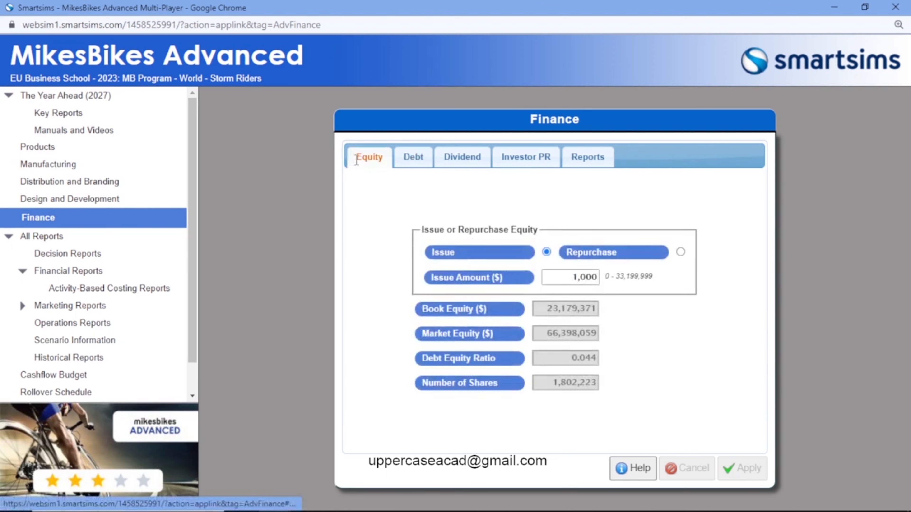
pyautogui.click(643, 249)
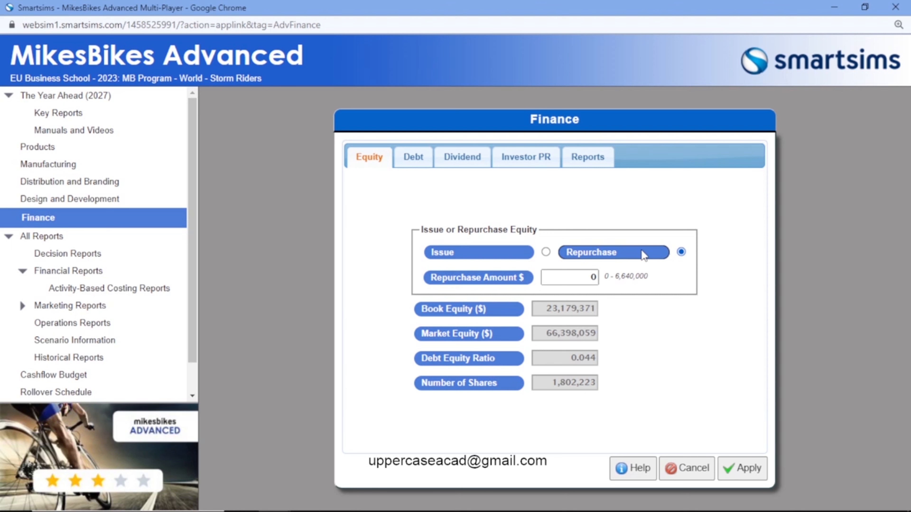
pyautogui.click(453, 164)
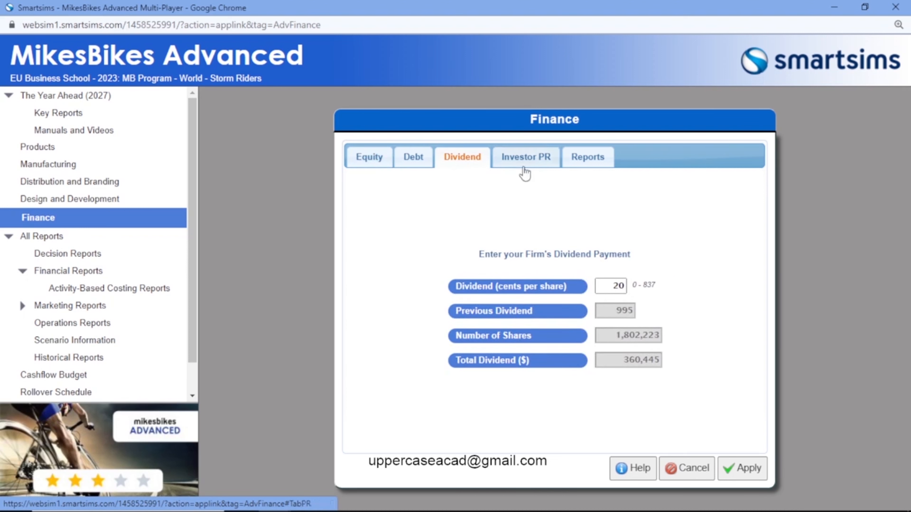
pyautogui.click(515, 163)
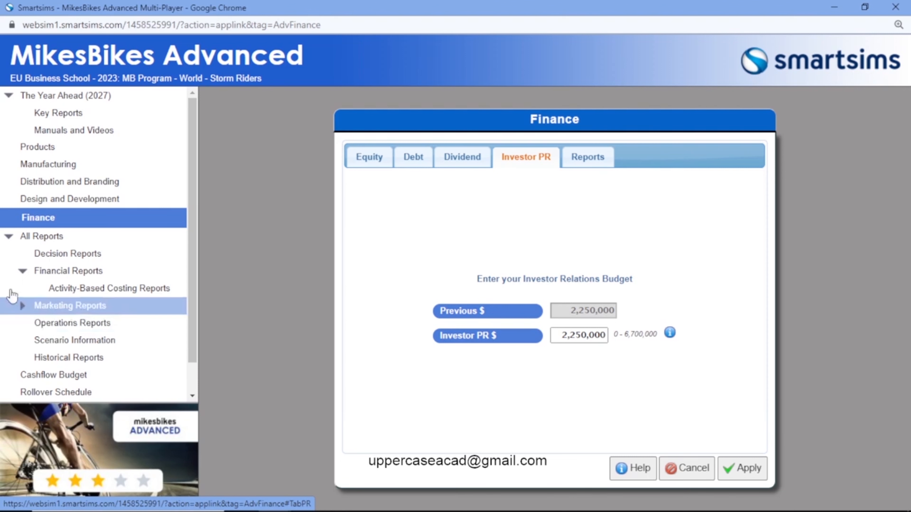
# Step: Open the financial reports without saving the pending finance changes and review the Cashflow Statement
pyautogui.click(79, 276)
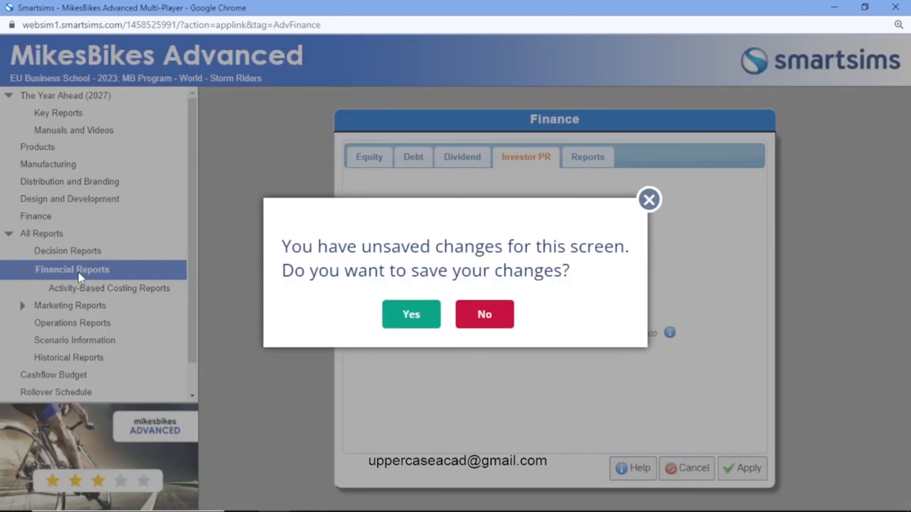
pyautogui.click(461, 313)
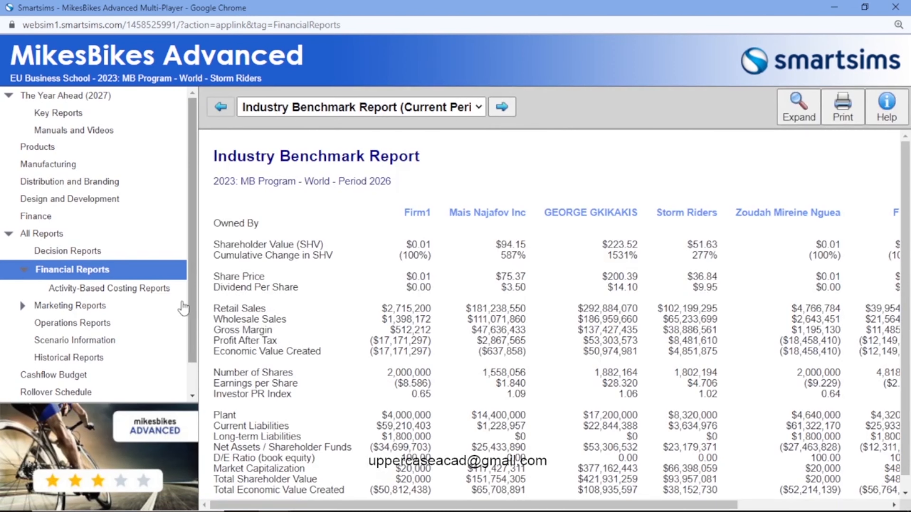
pyautogui.click(84, 270)
pyautogui.click(440, 111)
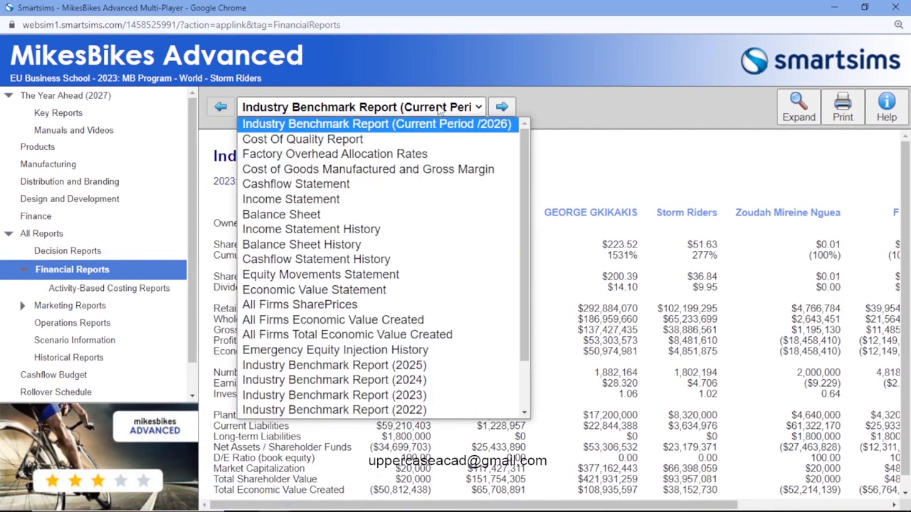
pyautogui.click(384, 183)
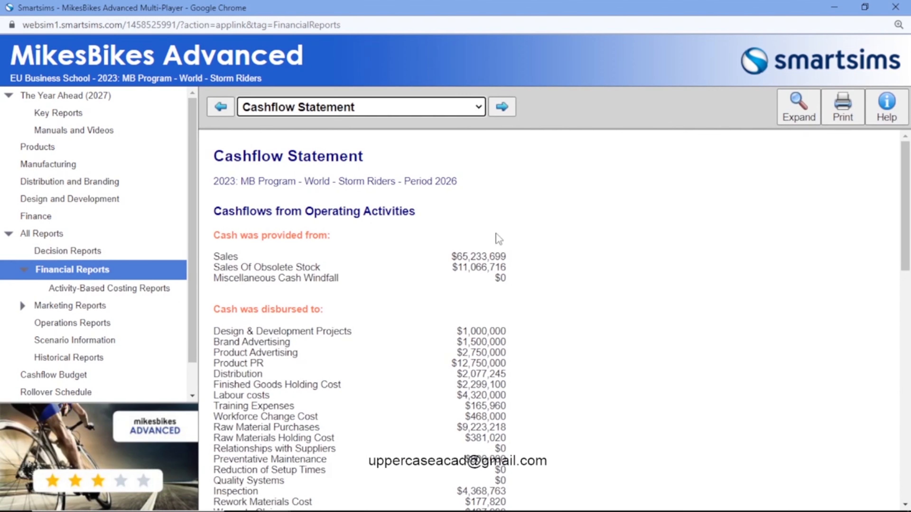
pyautogui.scroll(-2, 591, 309)
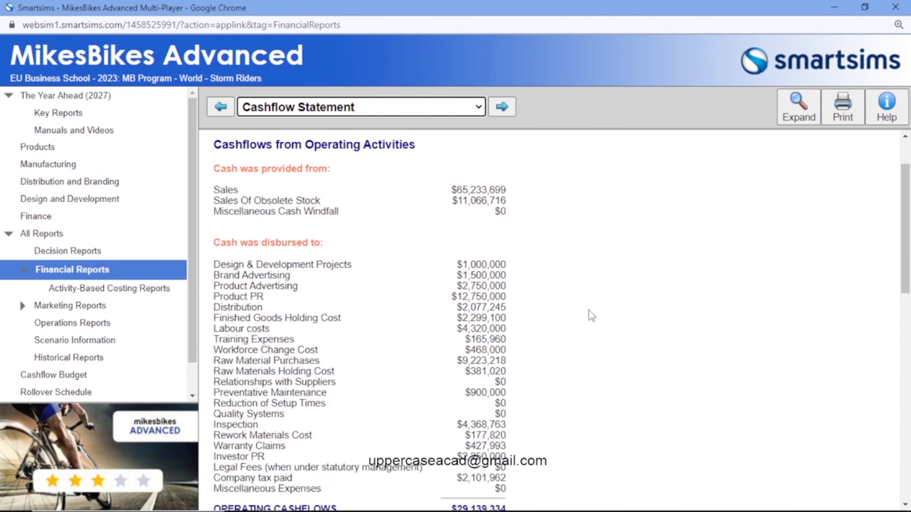
pyautogui.scroll(-14, 588, 310)
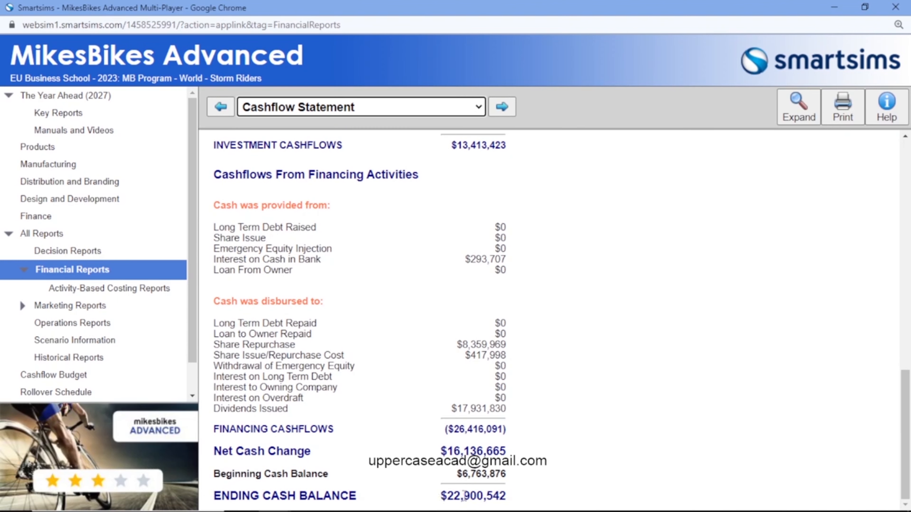
pyautogui.scroll(6, 535, 400)
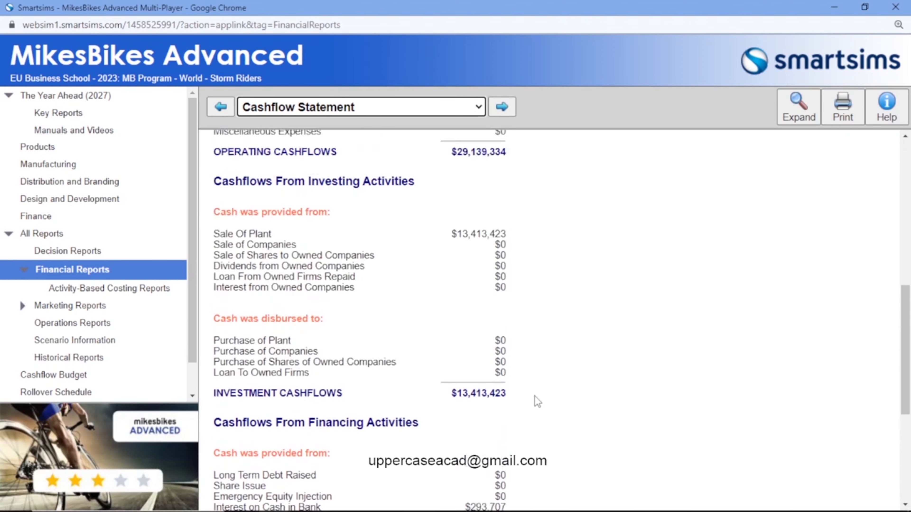
pyautogui.scroll(-5, 535, 401)
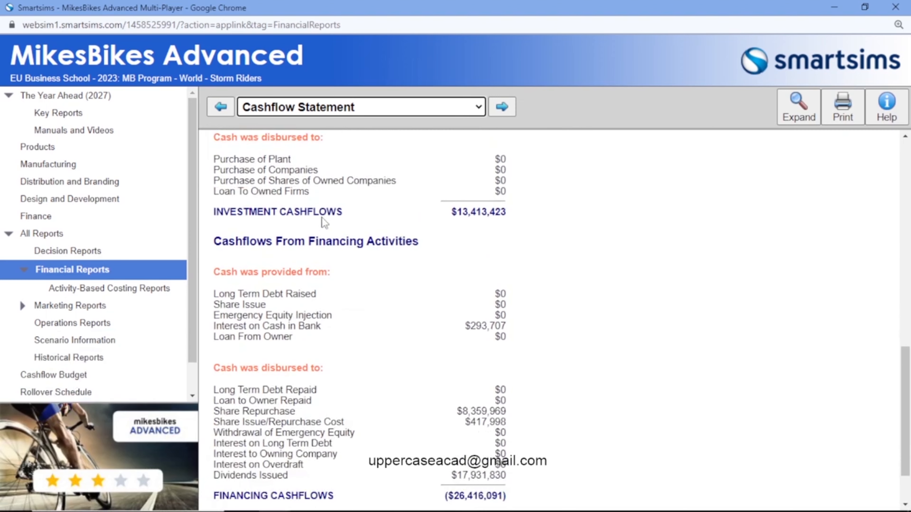
# Step: Review the Income Statement and Balance Sheet, and return to the current Industry Benchmark Report
pyautogui.click(385, 108)
pyautogui.click(382, 202)
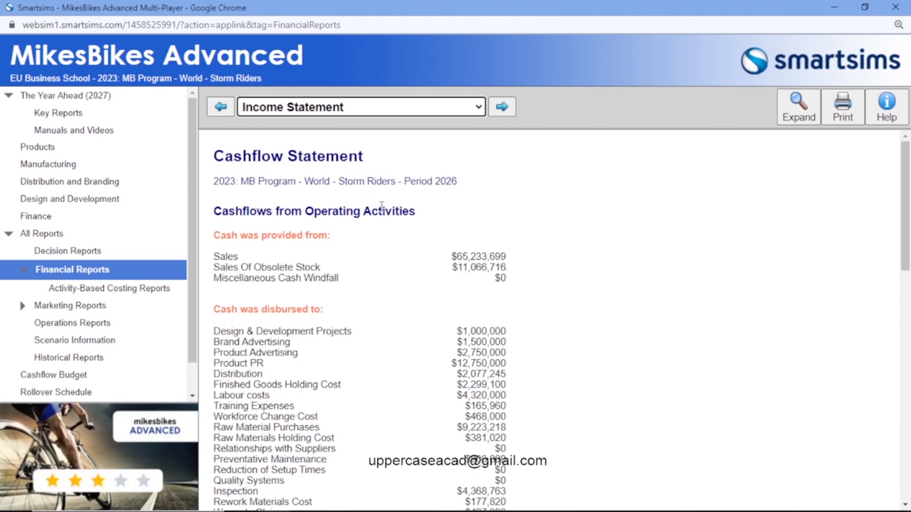
pyautogui.scroll(-10, 382, 205)
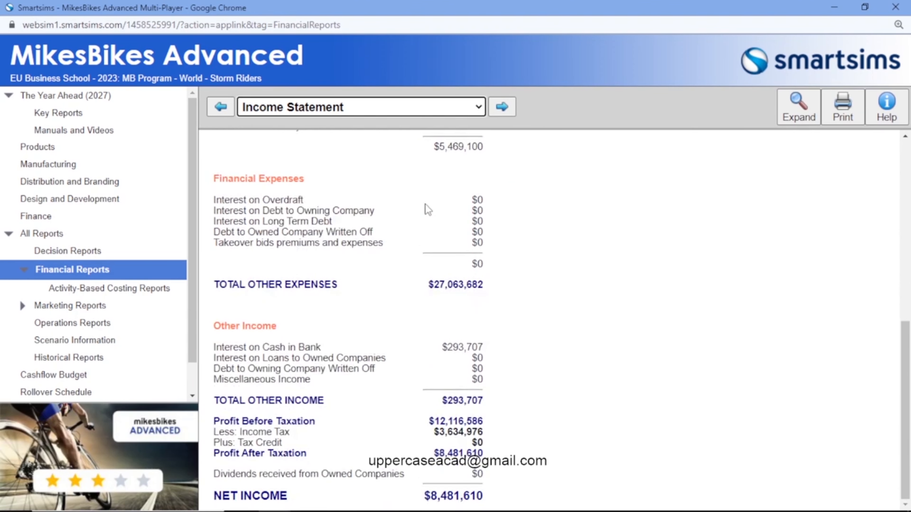
pyautogui.click(465, 111)
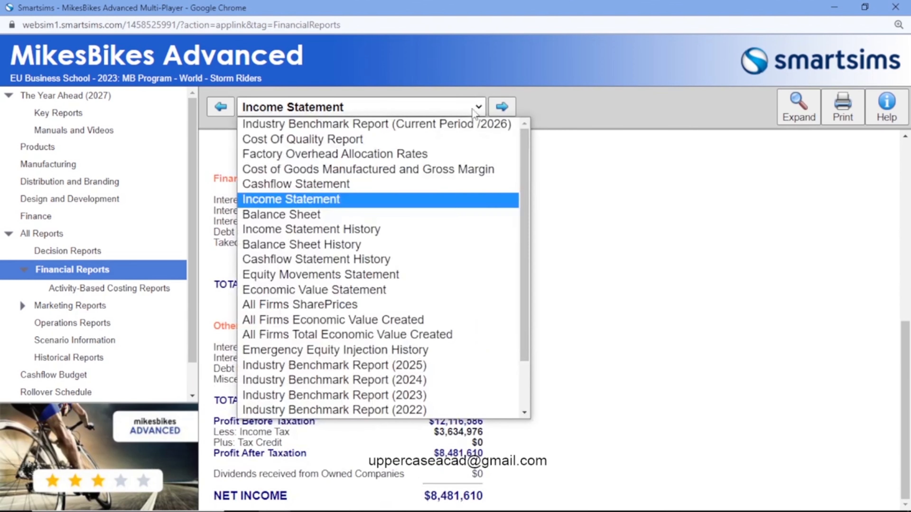
pyautogui.click(375, 214)
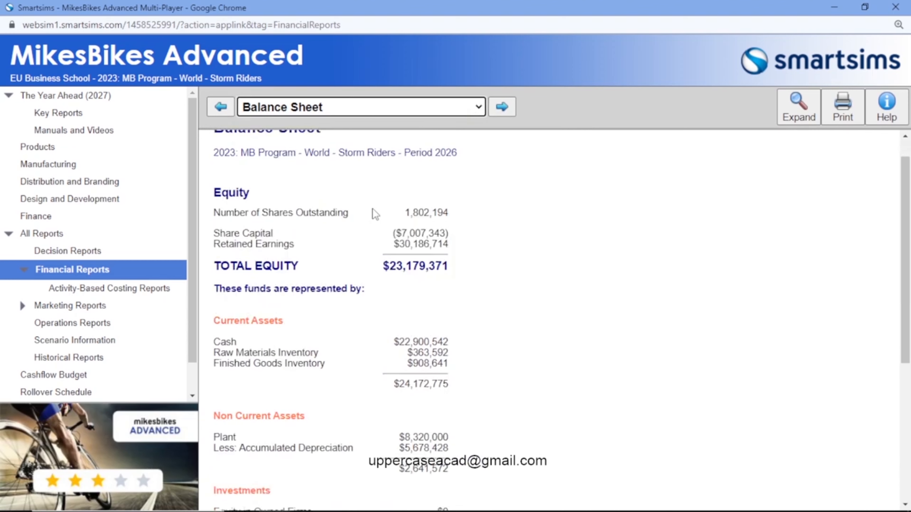
pyautogui.scroll(-5, 376, 215)
pyautogui.click(394, 114)
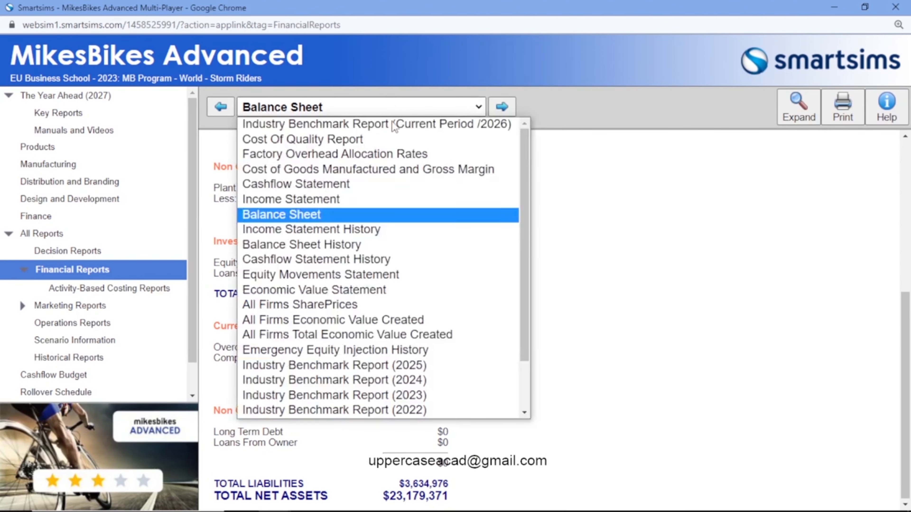
pyautogui.scroll(-2, 376, 234)
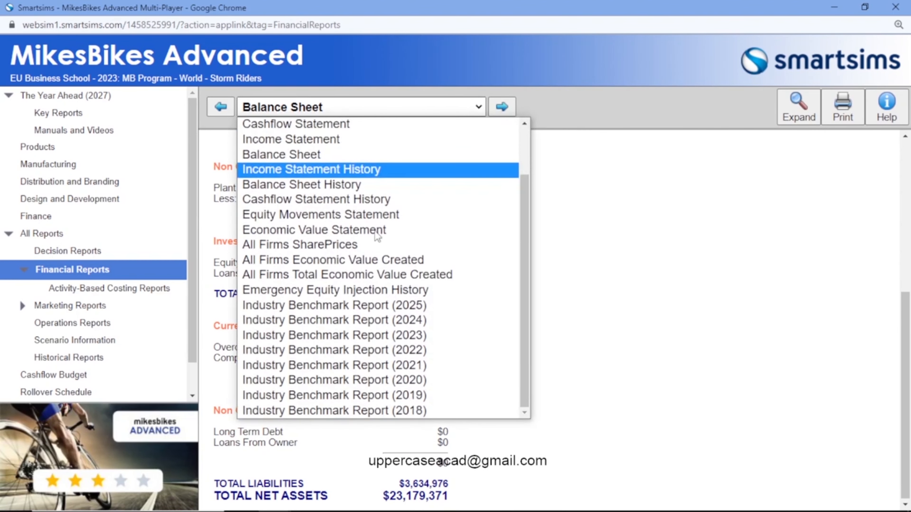
pyautogui.click(137, 268)
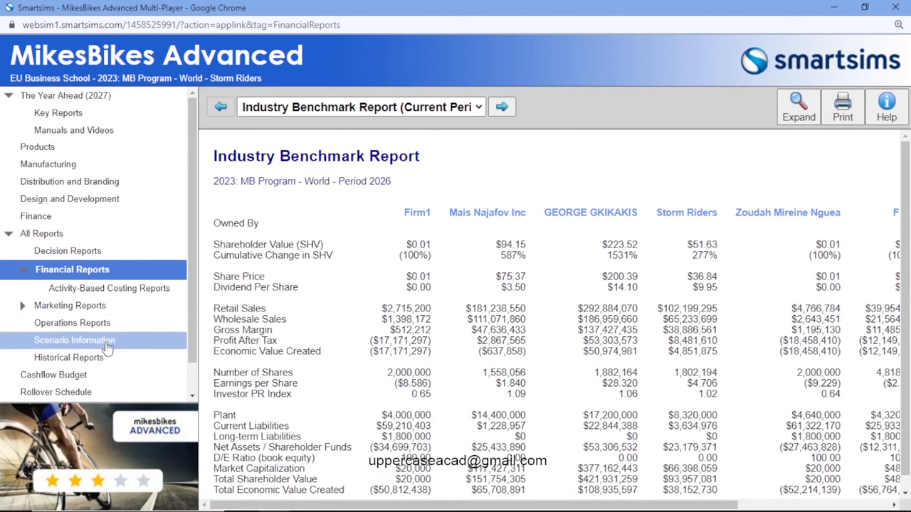
# Step: Review the Cashflow Budget's cash available, major cash flows and product cash flows, and return to the Finance equity decisions
pyautogui.click(101, 379)
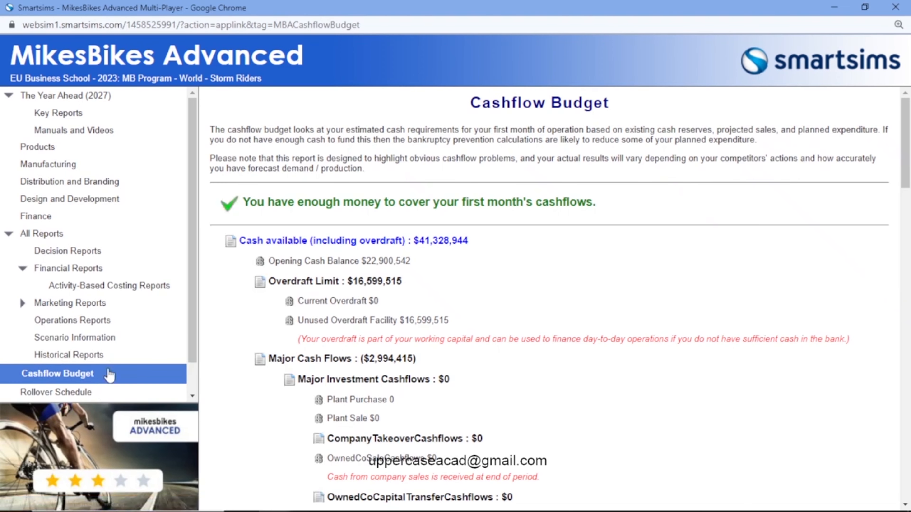
pyautogui.scroll(-1, 265, 198)
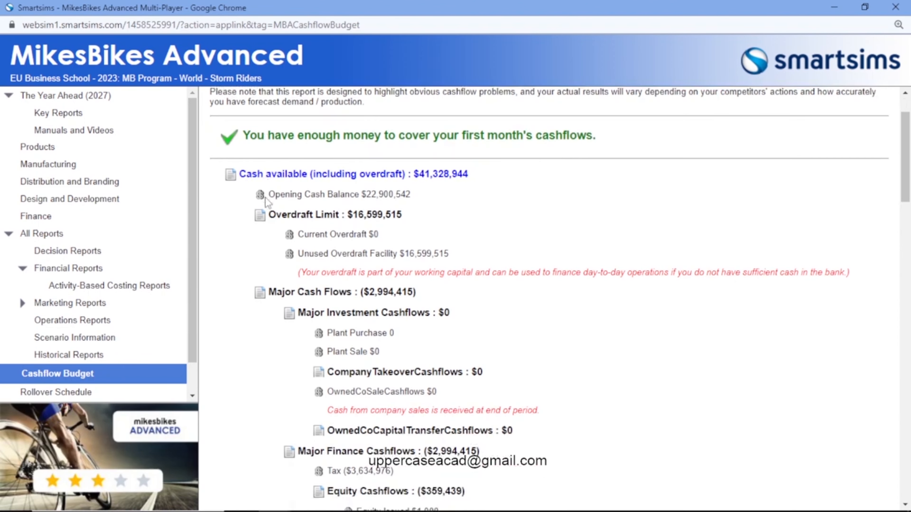
pyautogui.scroll(1, 266, 198)
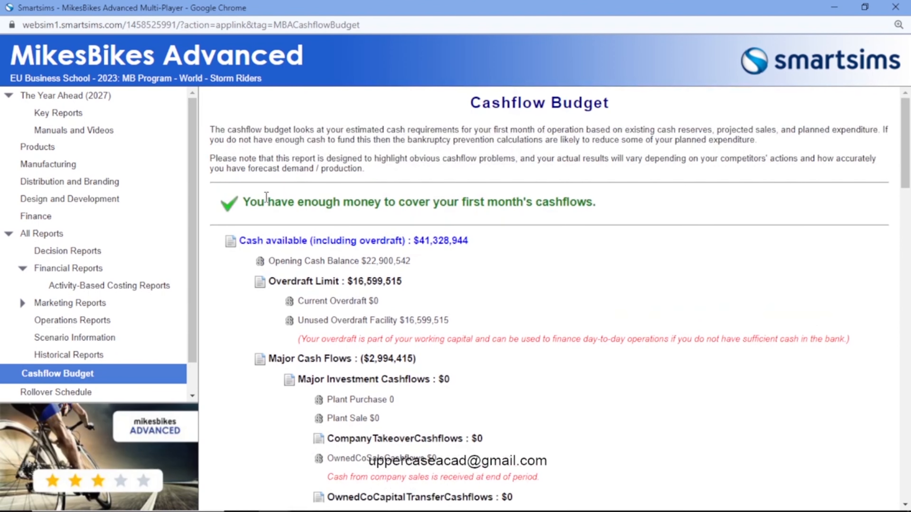
pyautogui.scroll(-12, 483, 255)
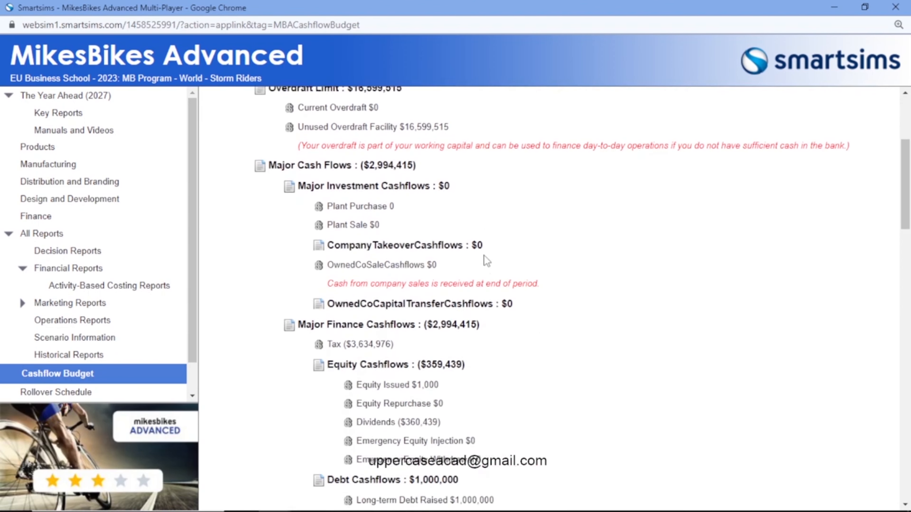
pyautogui.scroll(-15, 484, 255)
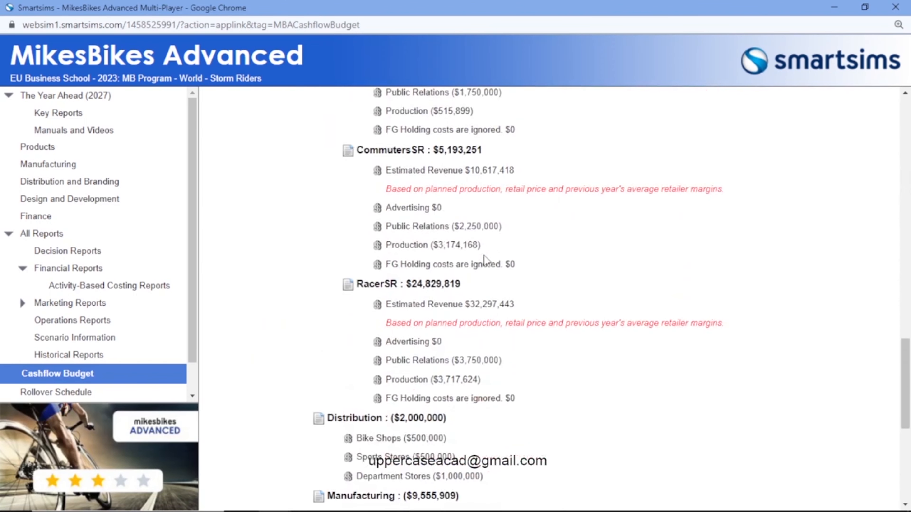
pyautogui.scroll(2, 484, 255)
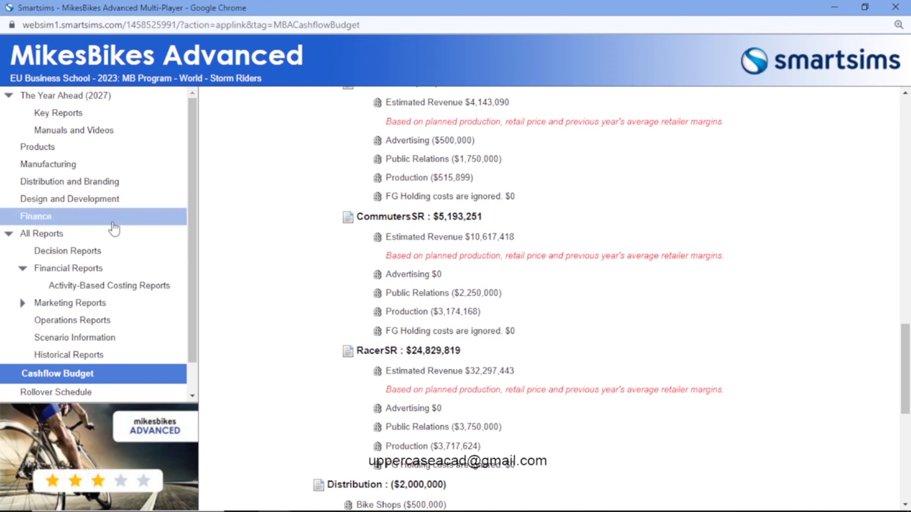
pyautogui.click(74, 217)
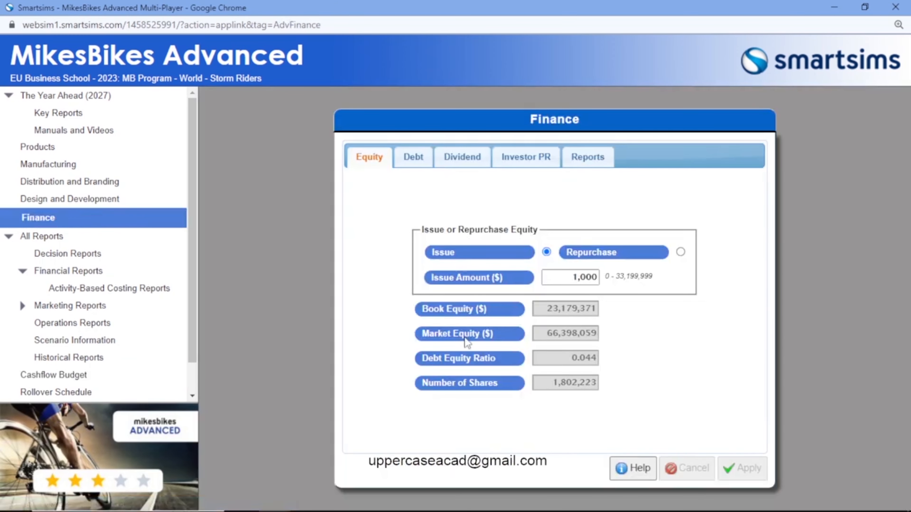